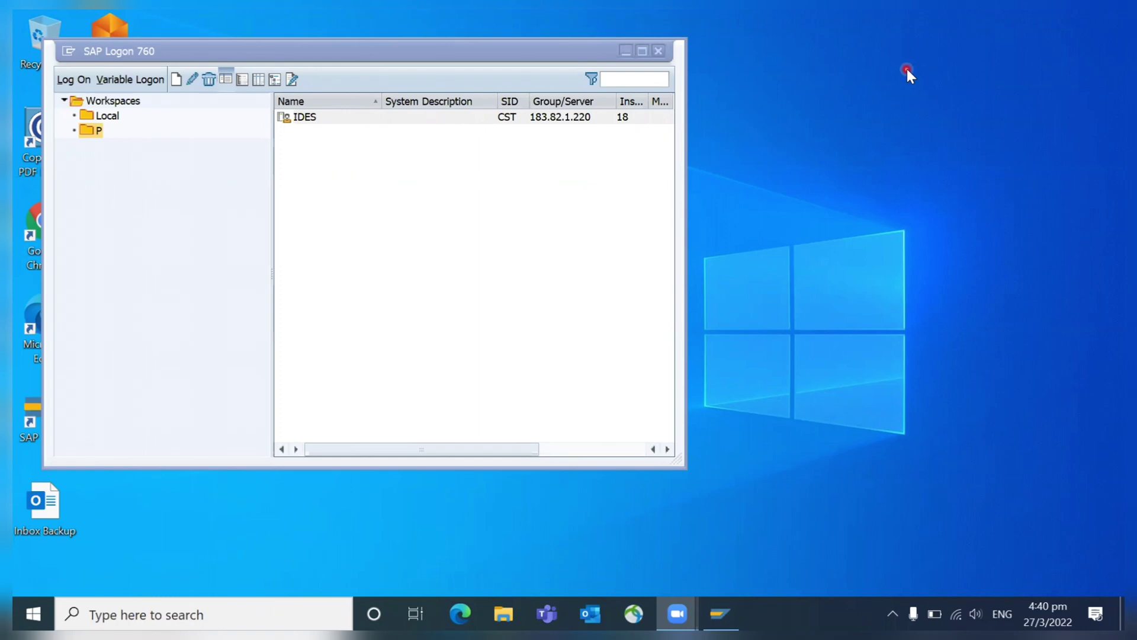
- Log on to the IDES system (client 800) with the suggested user name and the password
double_click(308, 118)
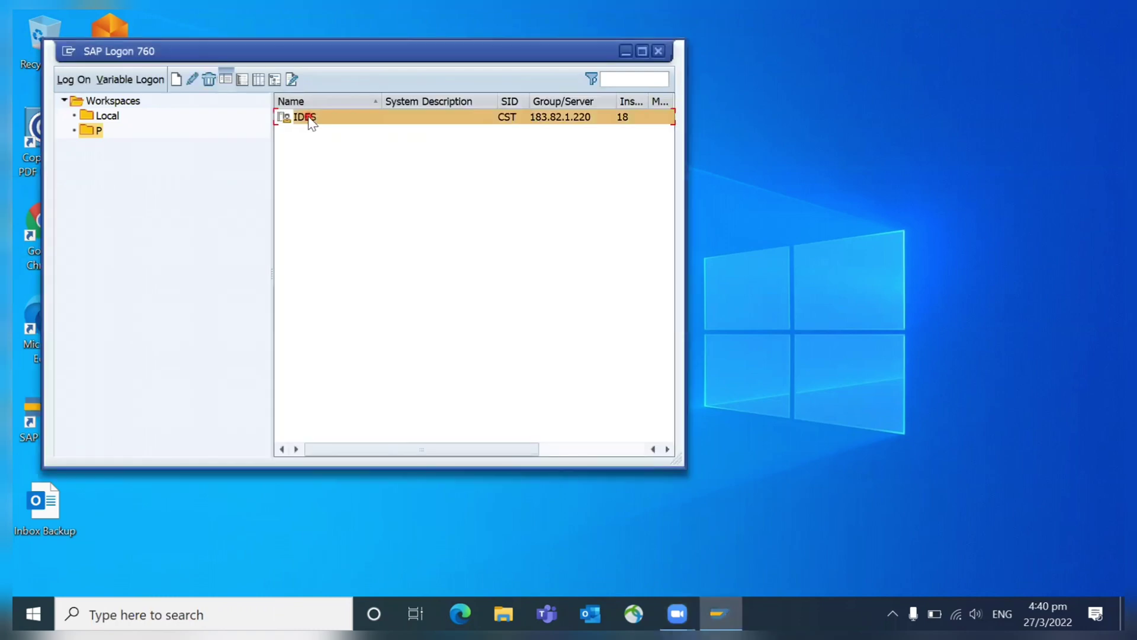
text(sap)
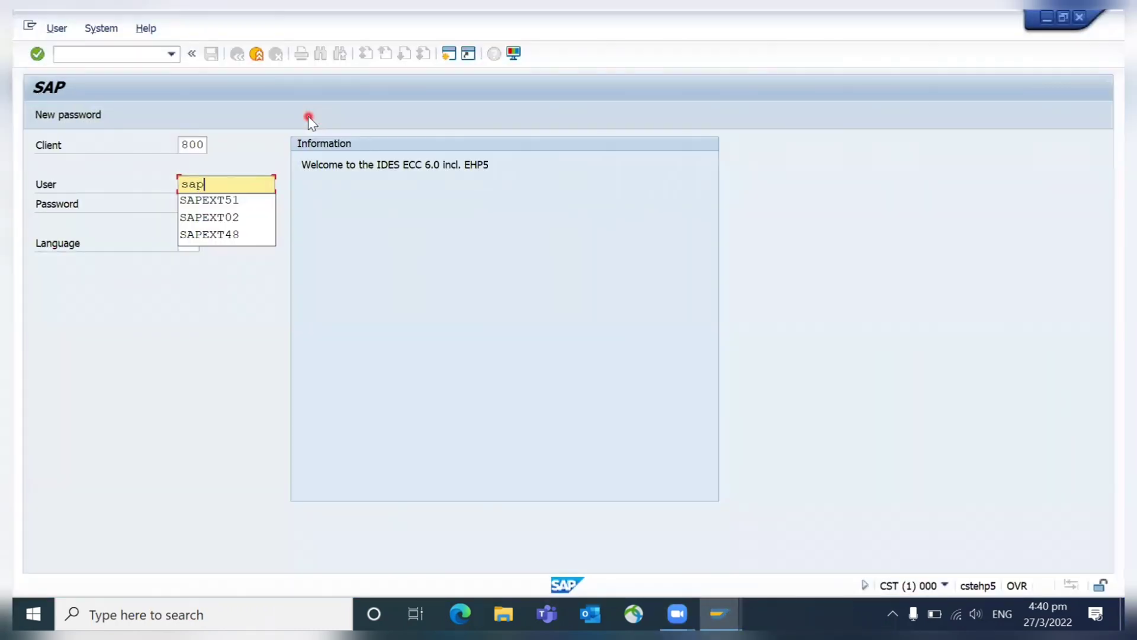
key(Down)
key(Tab)
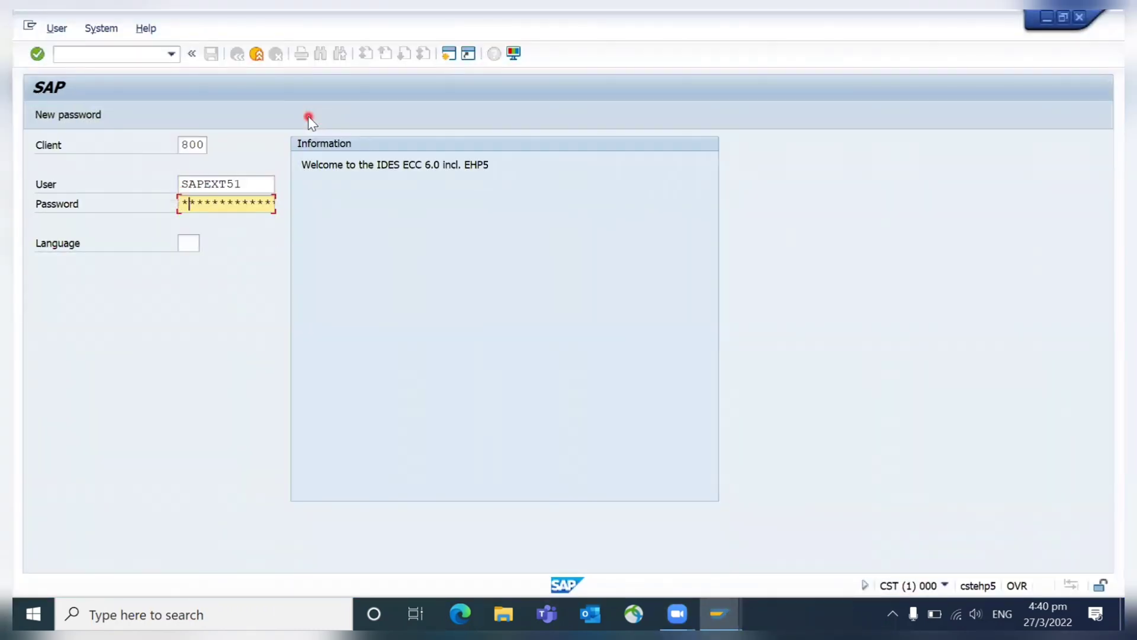
text(********)
key(Return)
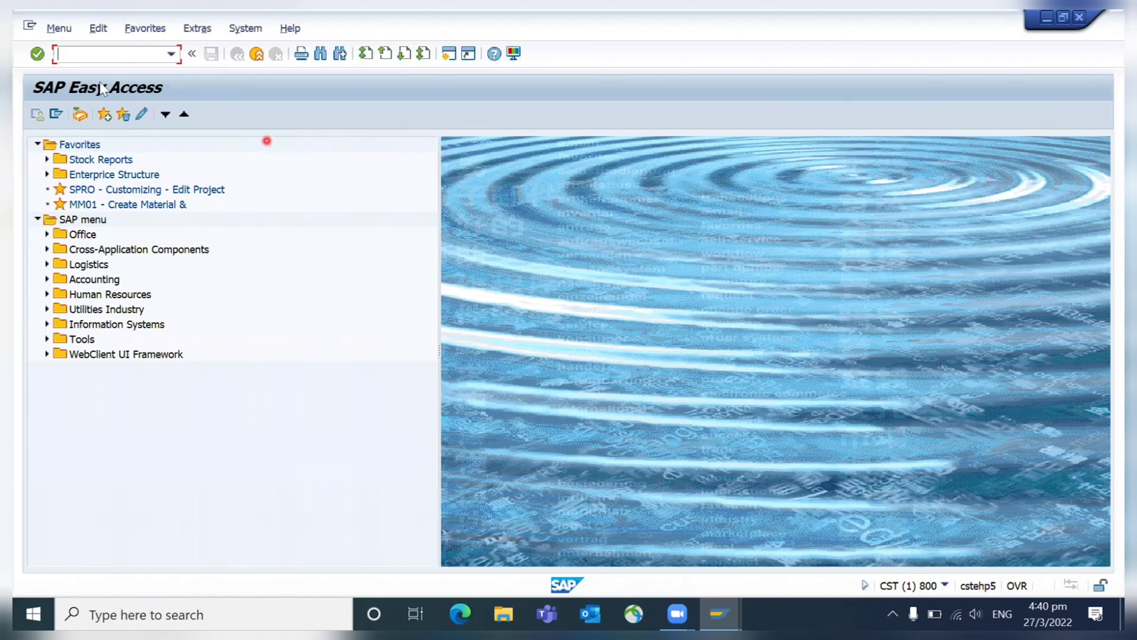
- End the session with /nex, returning to SAP Logon 760
click(78, 54)
text(/nex)
key(Return)
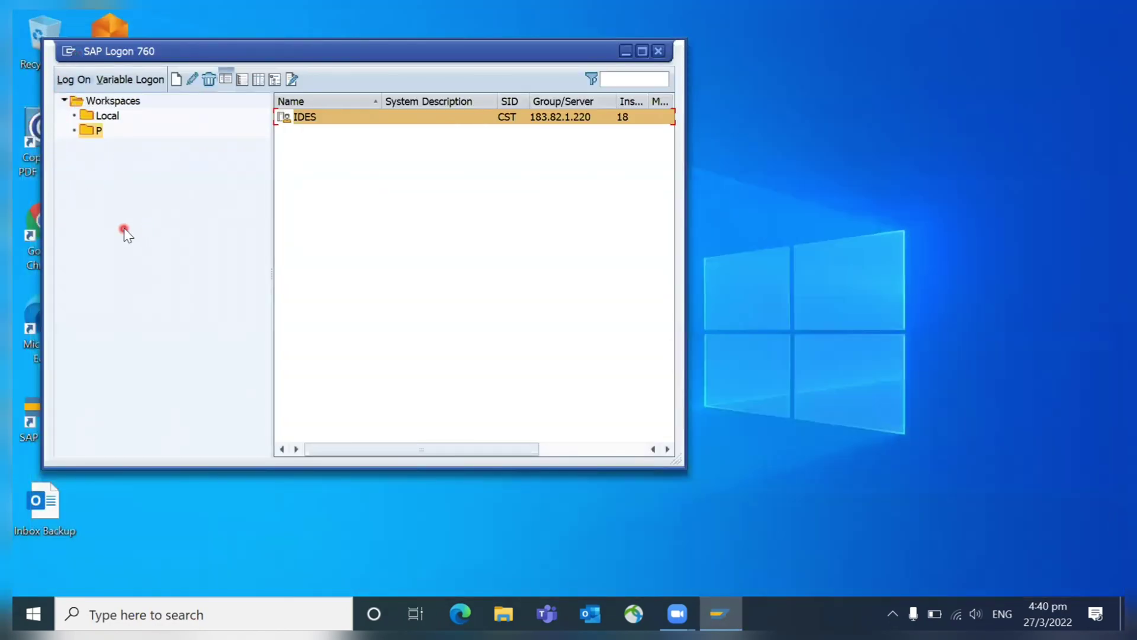
- In SAP GUI Options > Visual Design > Theme Settings, switch to Belize Theme, then apply and confirm
click(71, 53)
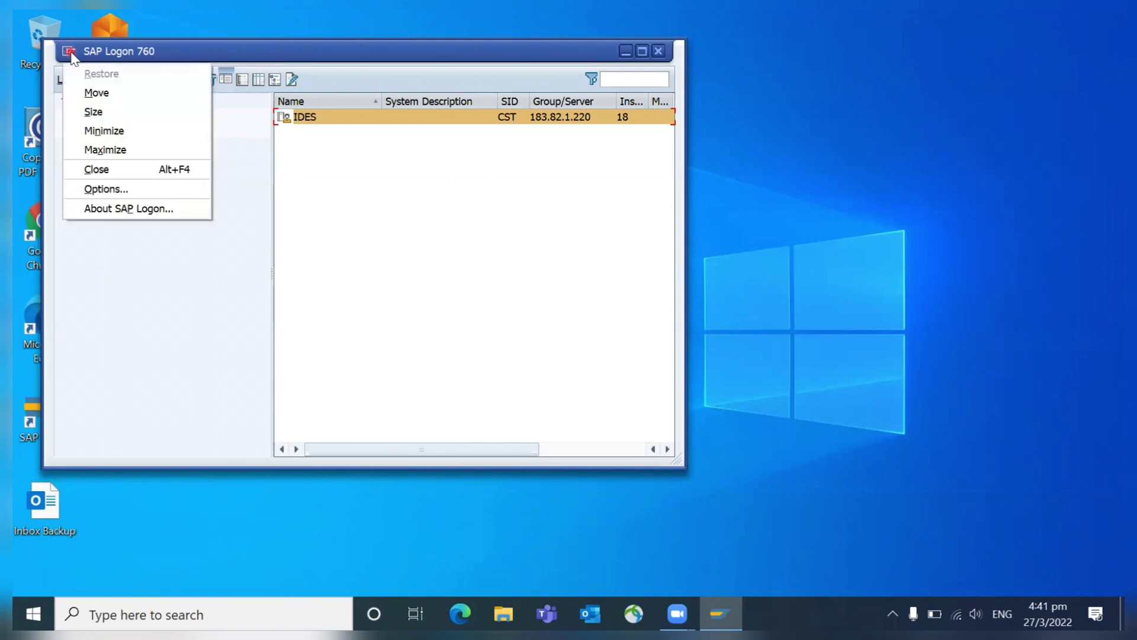
click(102, 190)
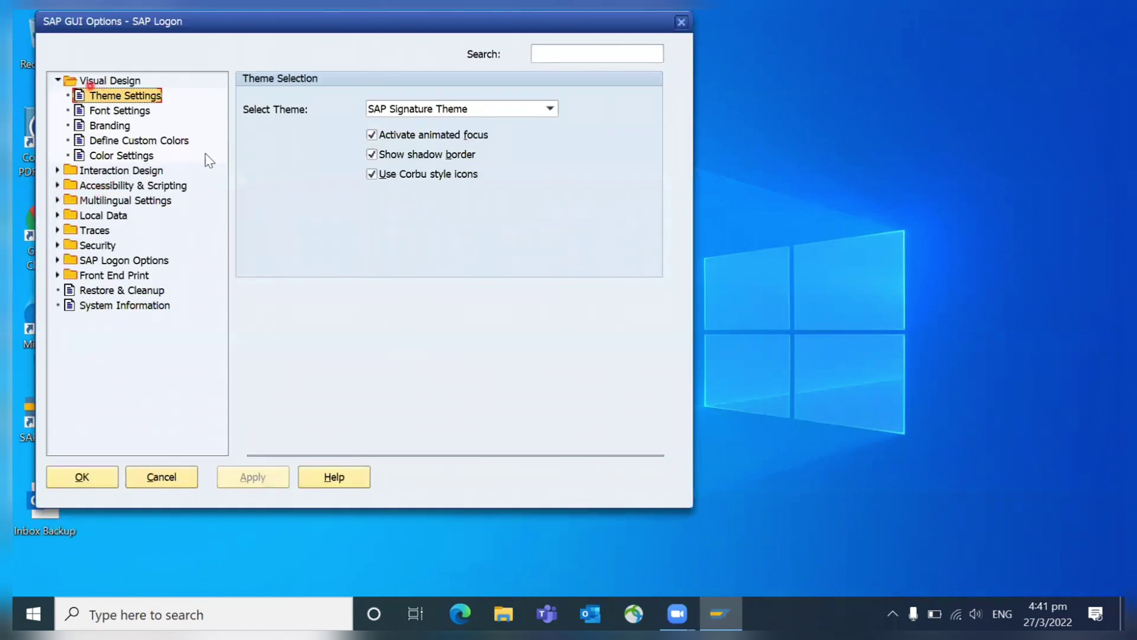
click(56, 81)
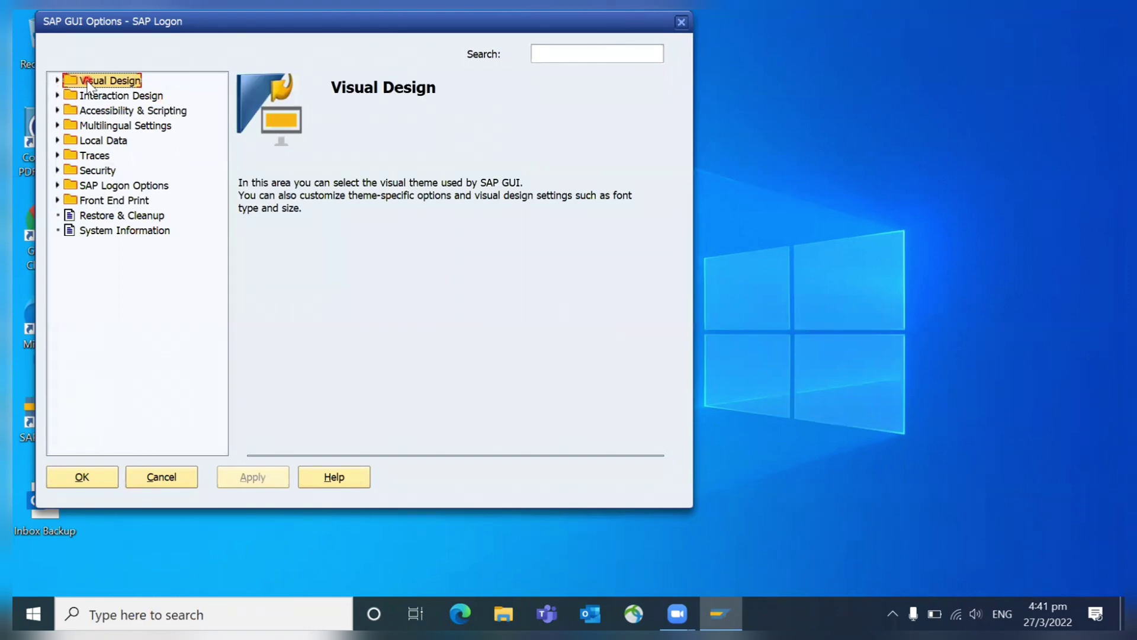
click(57, 80)
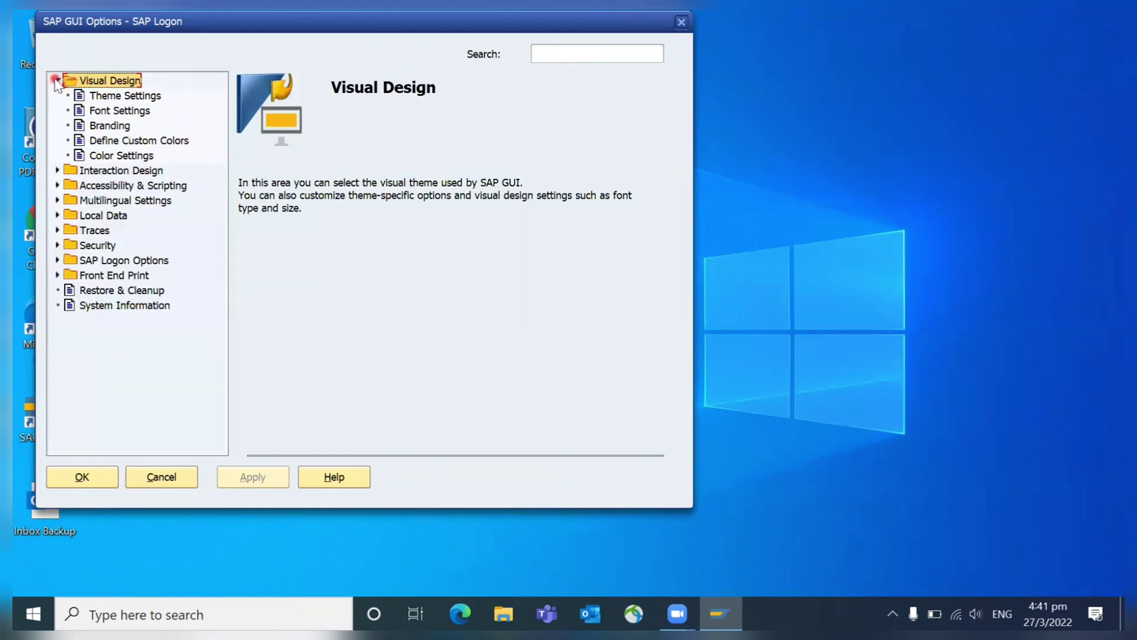
click(121, 98)
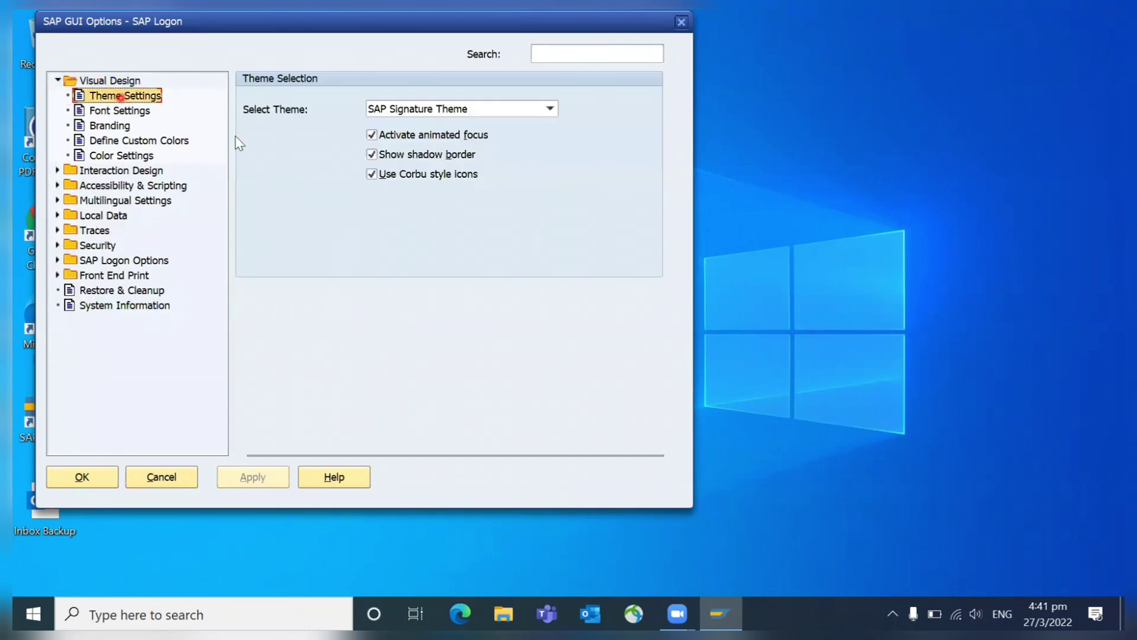
click(477, 109)
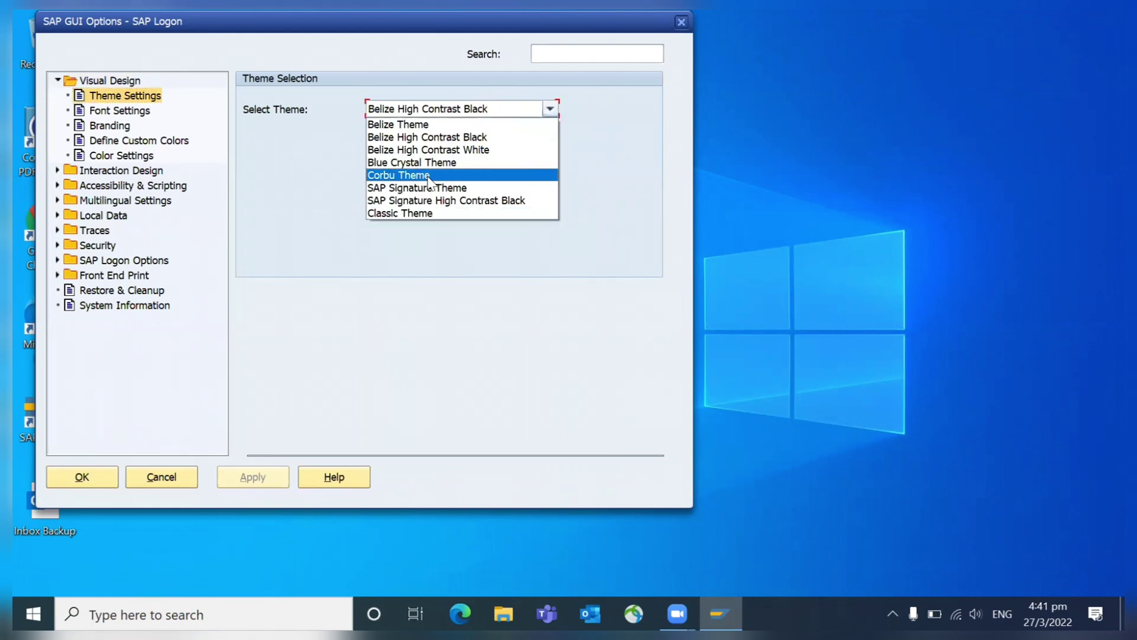
click(425, 125)
click(255, 477)
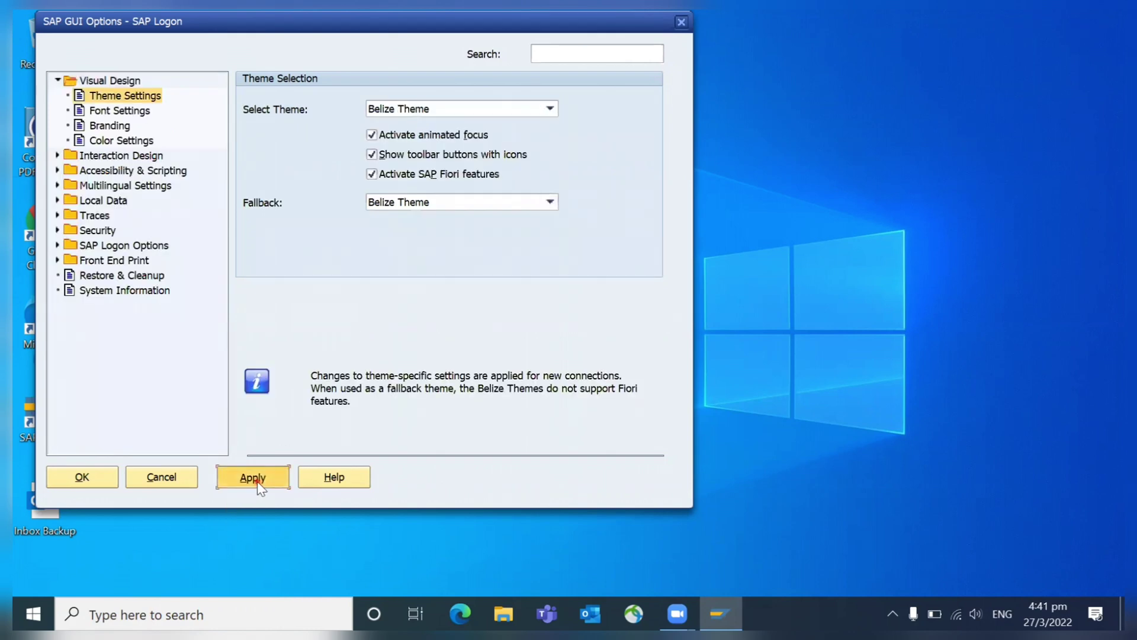
click(92, 479)
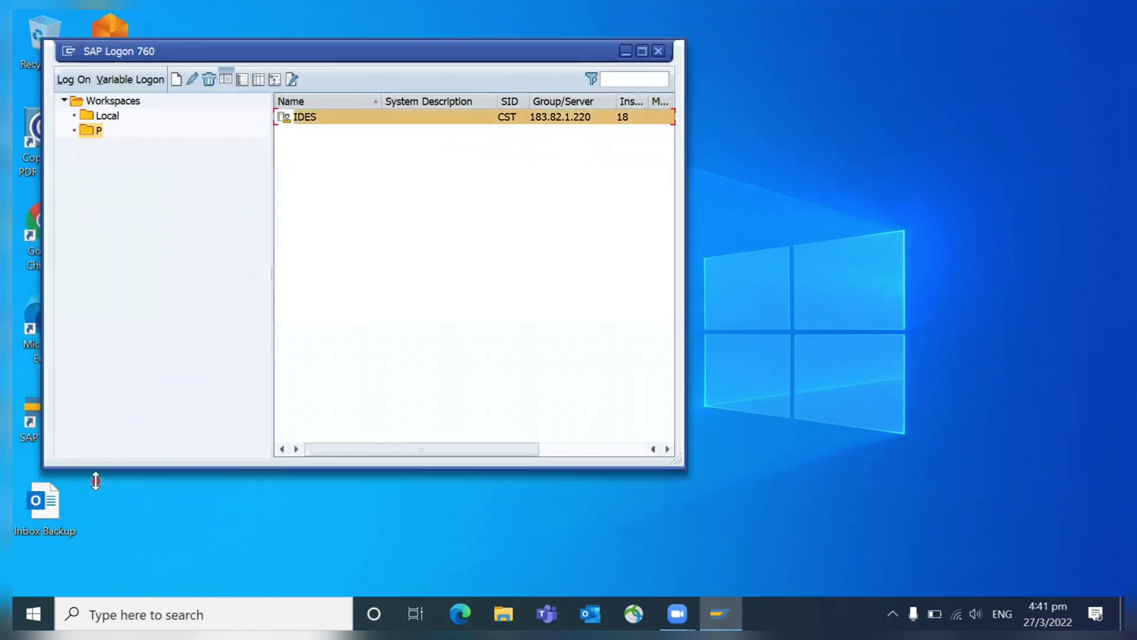
- Log on to IDES with the suggested user name and pasted password
double_click(306, 119)
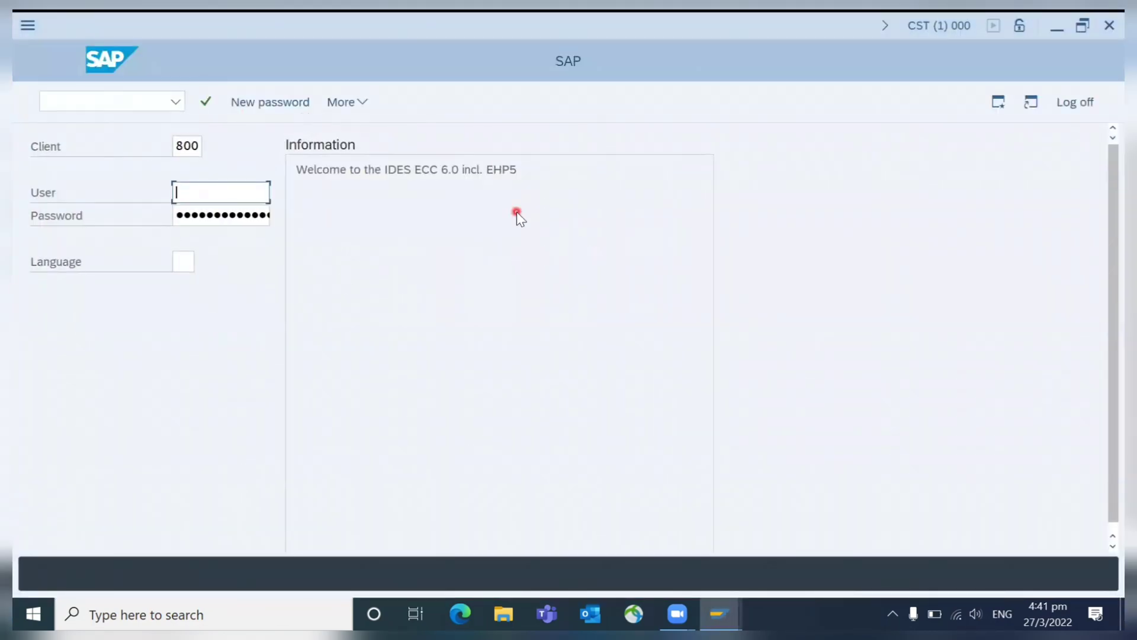
text(sap)
key(Down)
key(Tab)
key(ctrl+v)
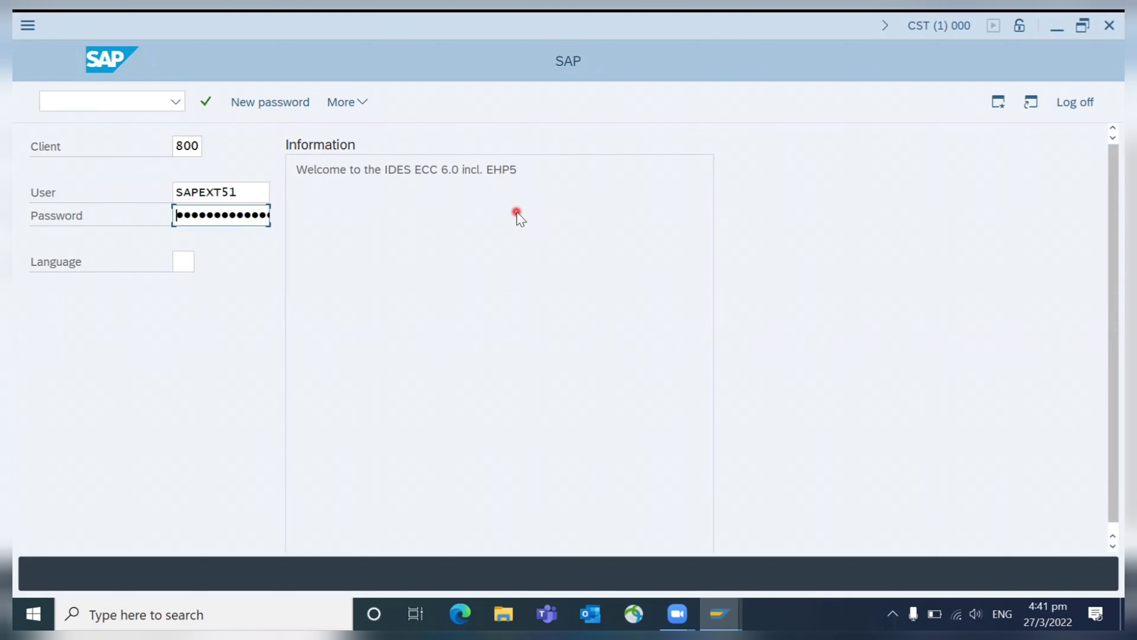
key(Return)
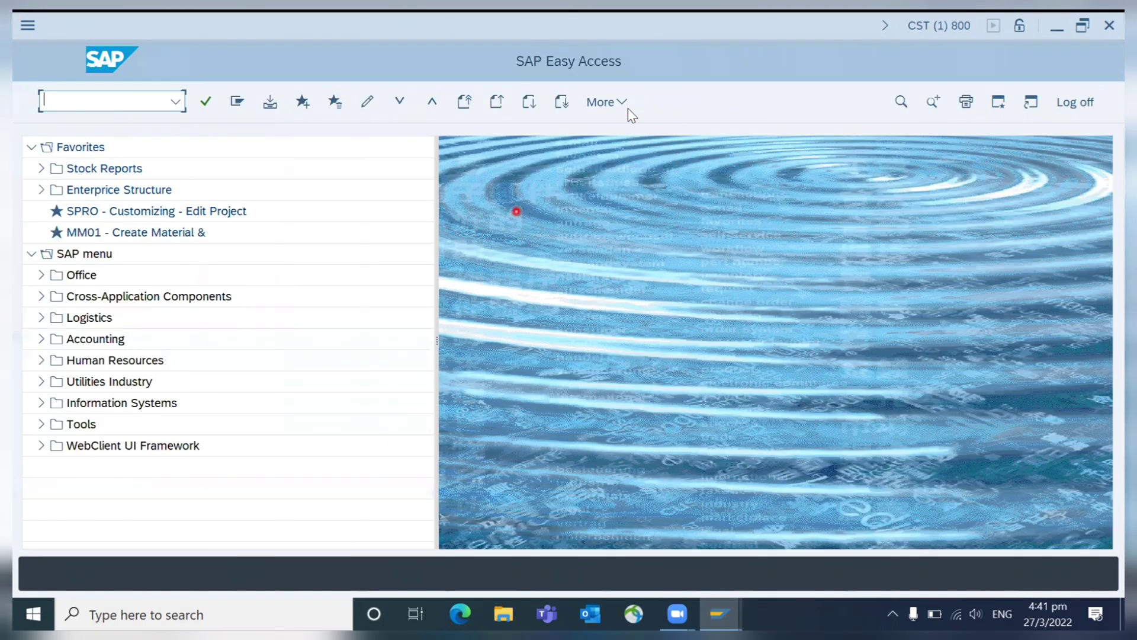
- Open and close the More commands list, then focus the command field
click(606, 102)
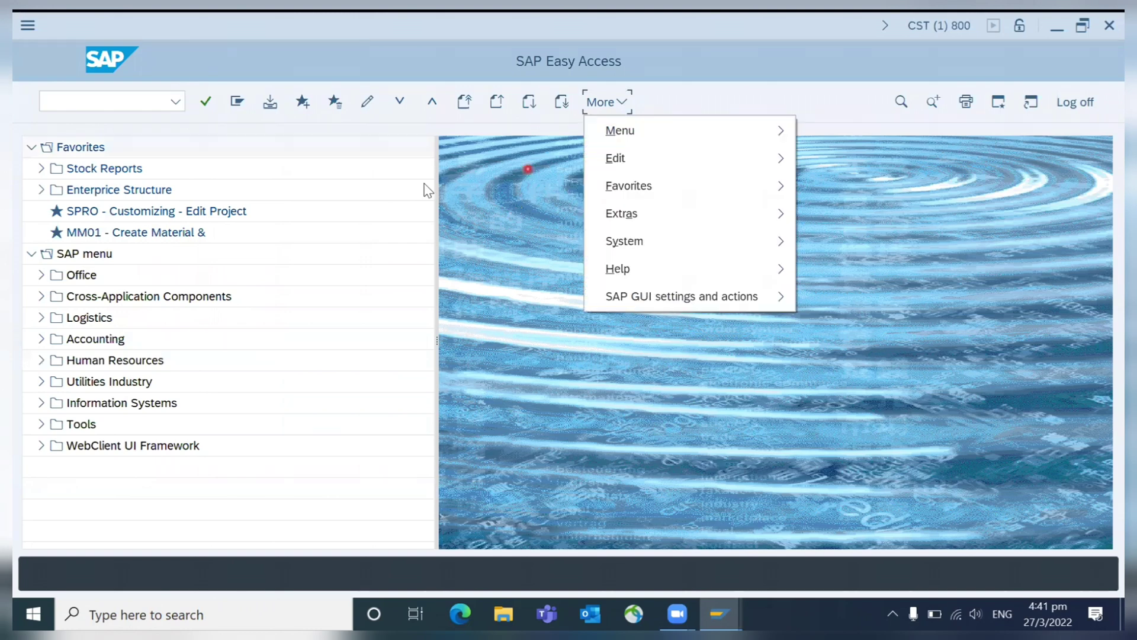
click(398, 189)
click(103, 102)
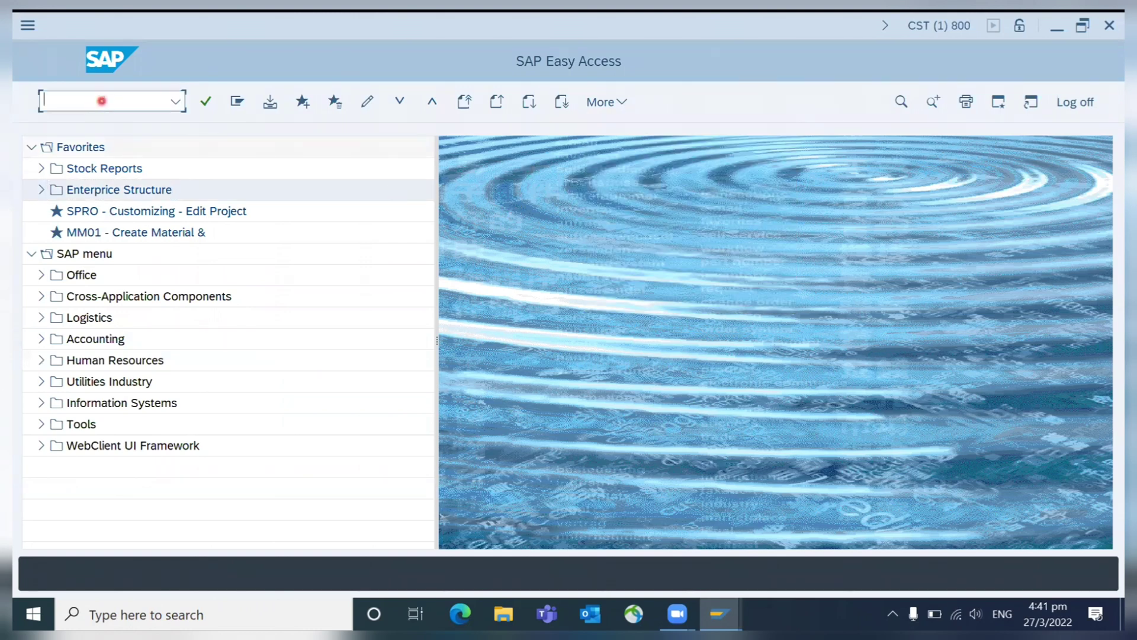
- Open Create Purchase Order with /nme21n, collapse the item overview, and re-run ME21N
text(/nme21n)
key(Return)
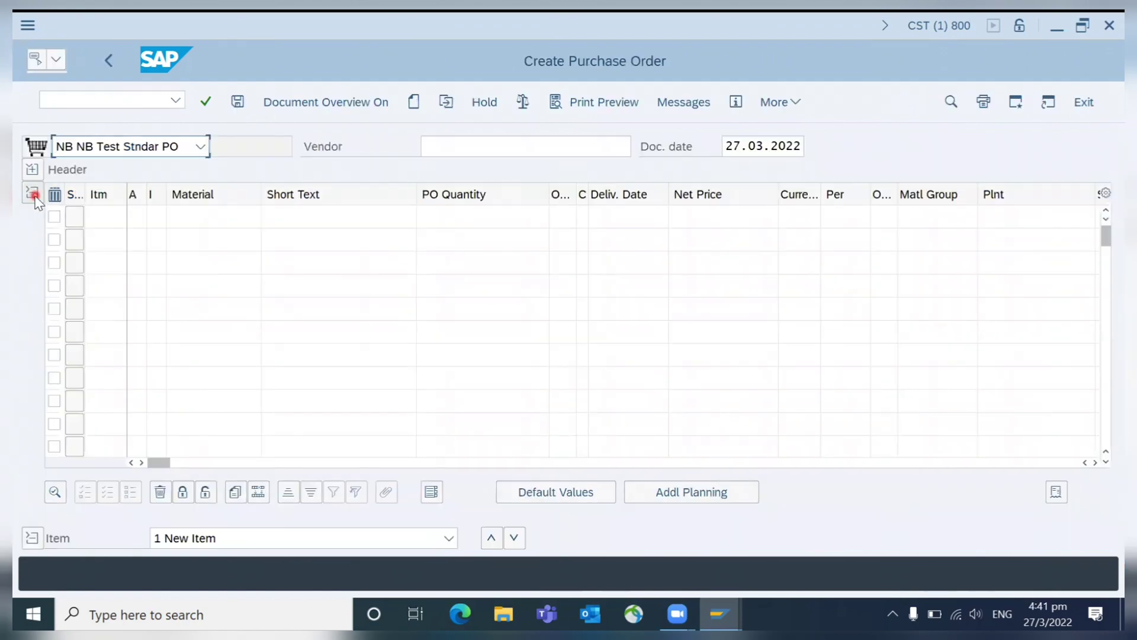
click(32, 192)
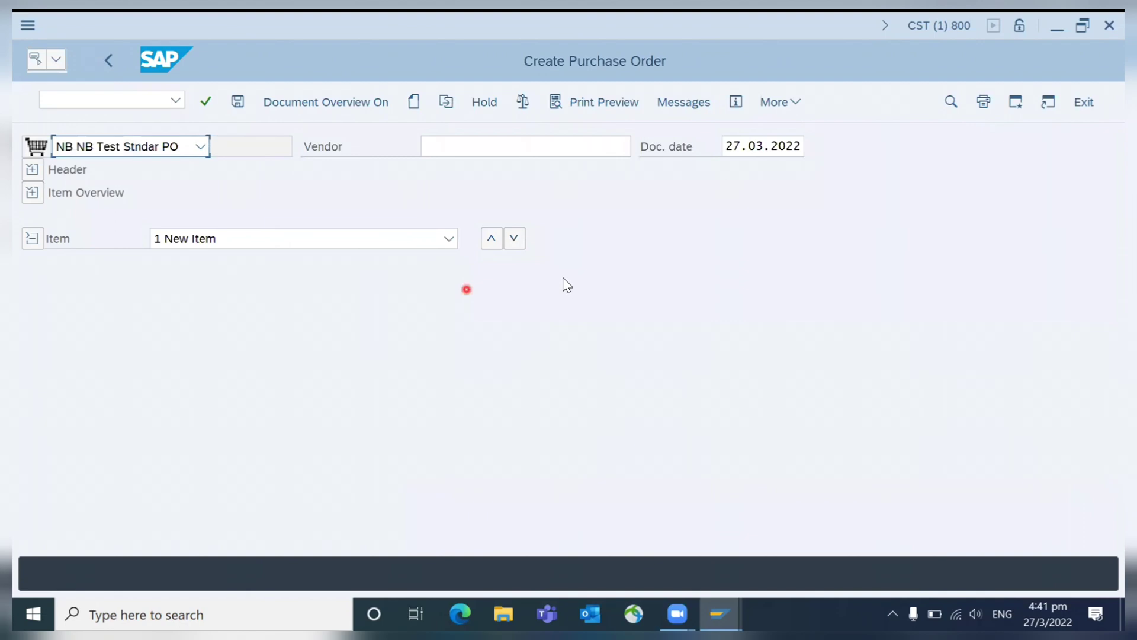
click(792, 104)
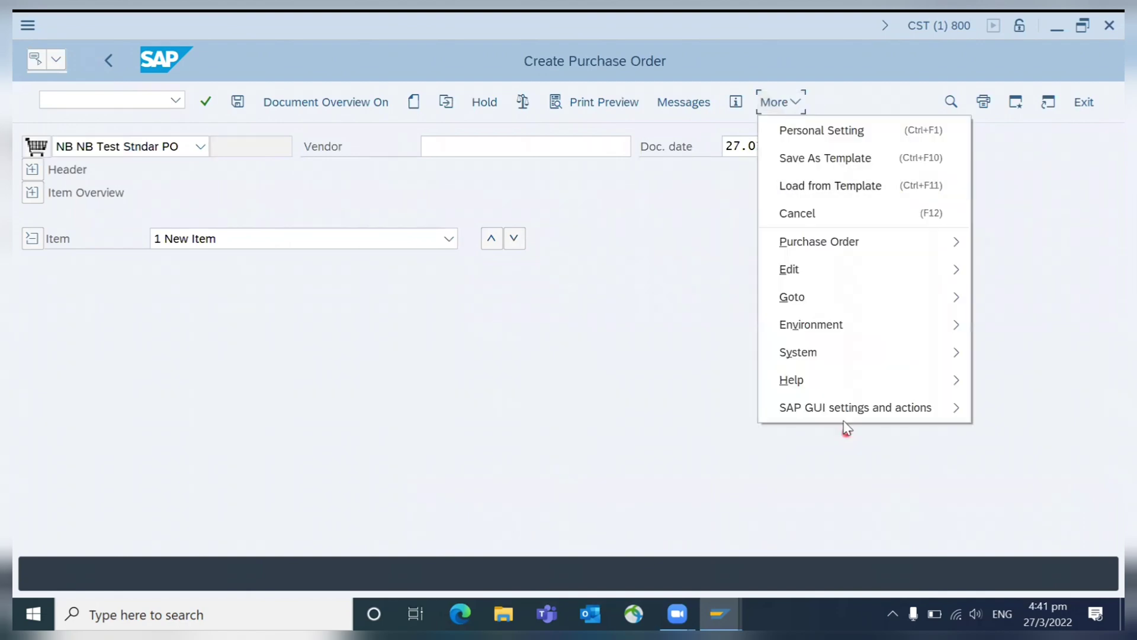
click(89, 104)
text(/nF)
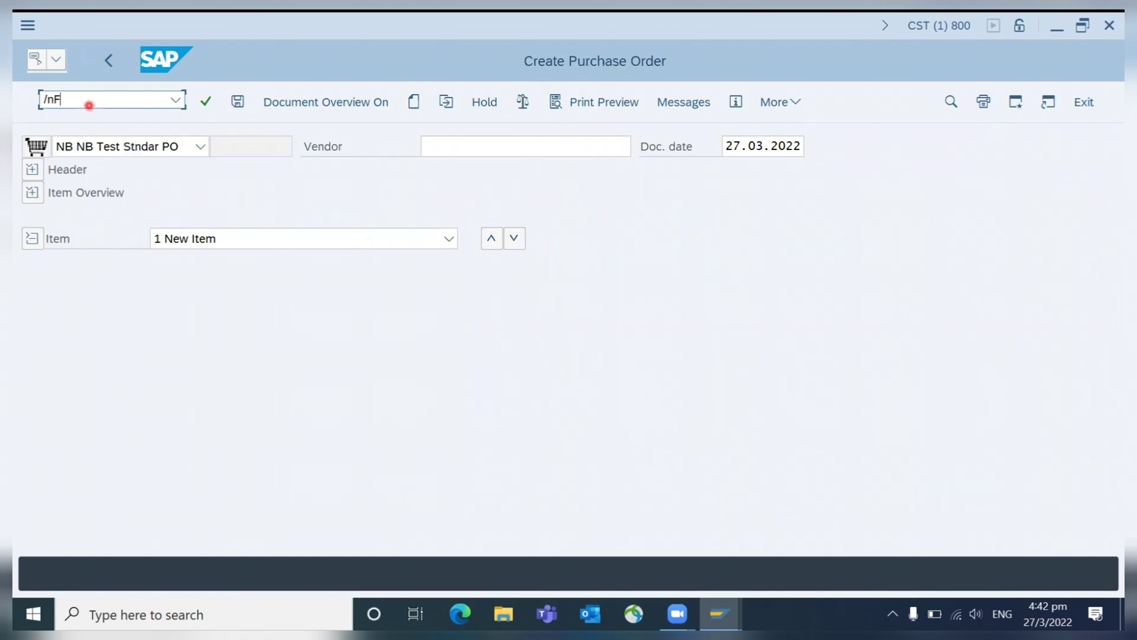
key(BackSpace)
text(ME21N)
key(Return)
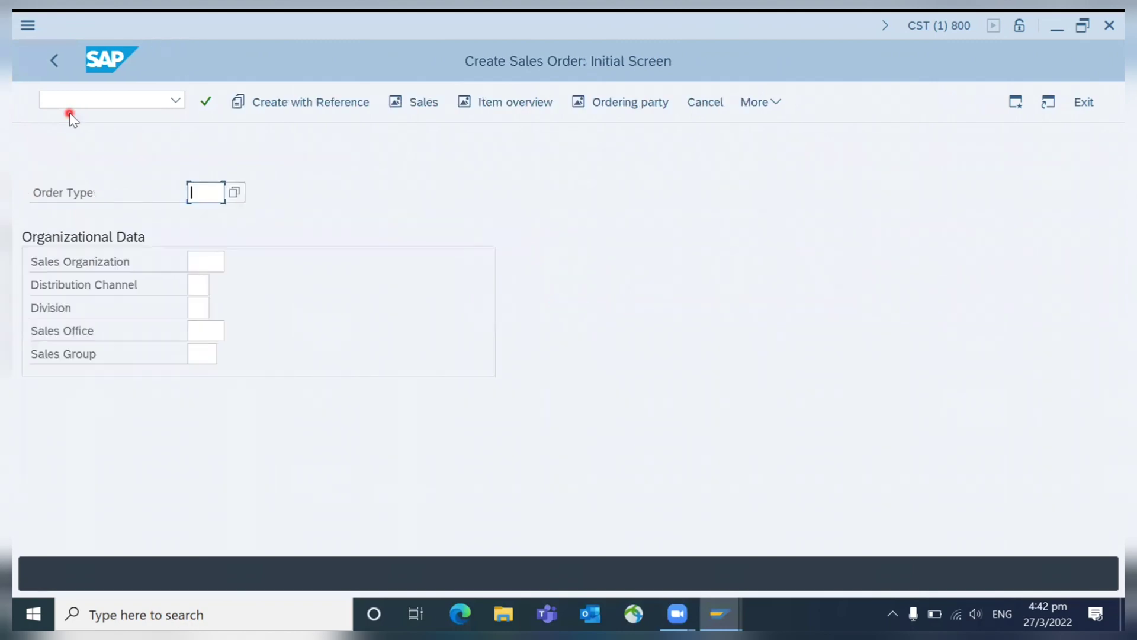
- End the SAP session with /nex, leaving SAP Logon 760 showing
click(85, 99)
text(/nex)
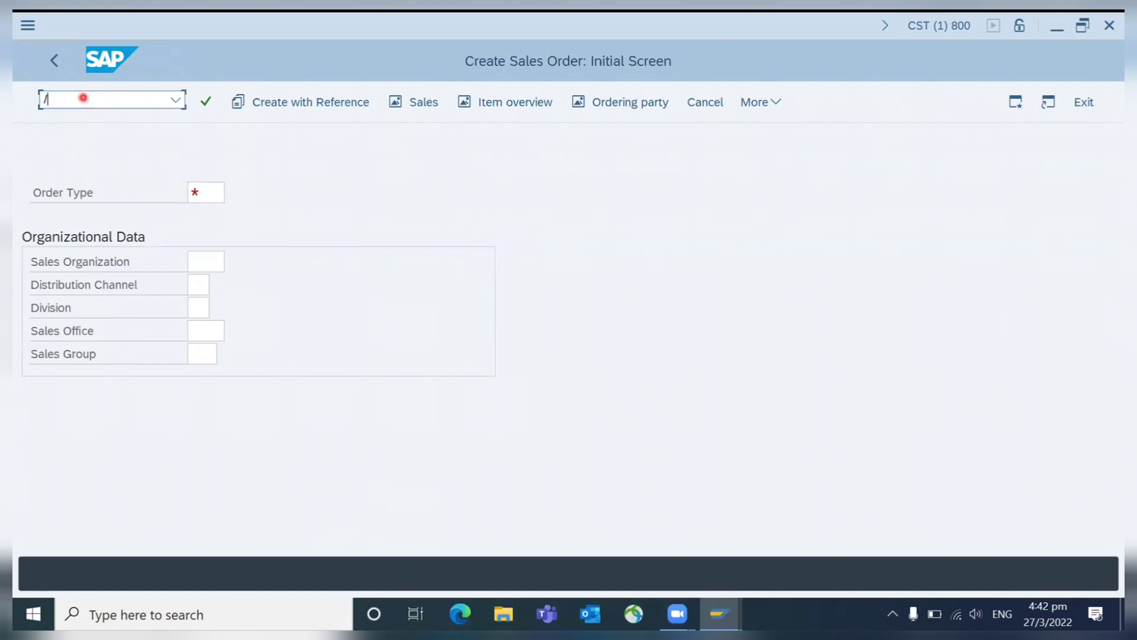
key(Return)
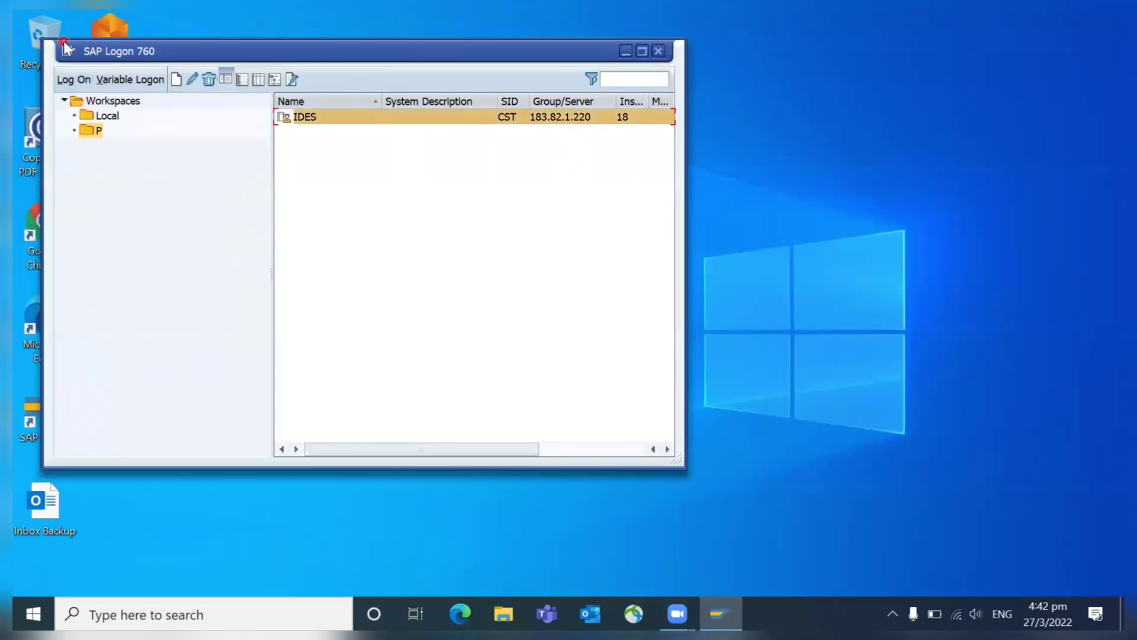
- Switch the SAP GUI theme to Classic Theme in Options, then apply and confirm
click(69, 51)
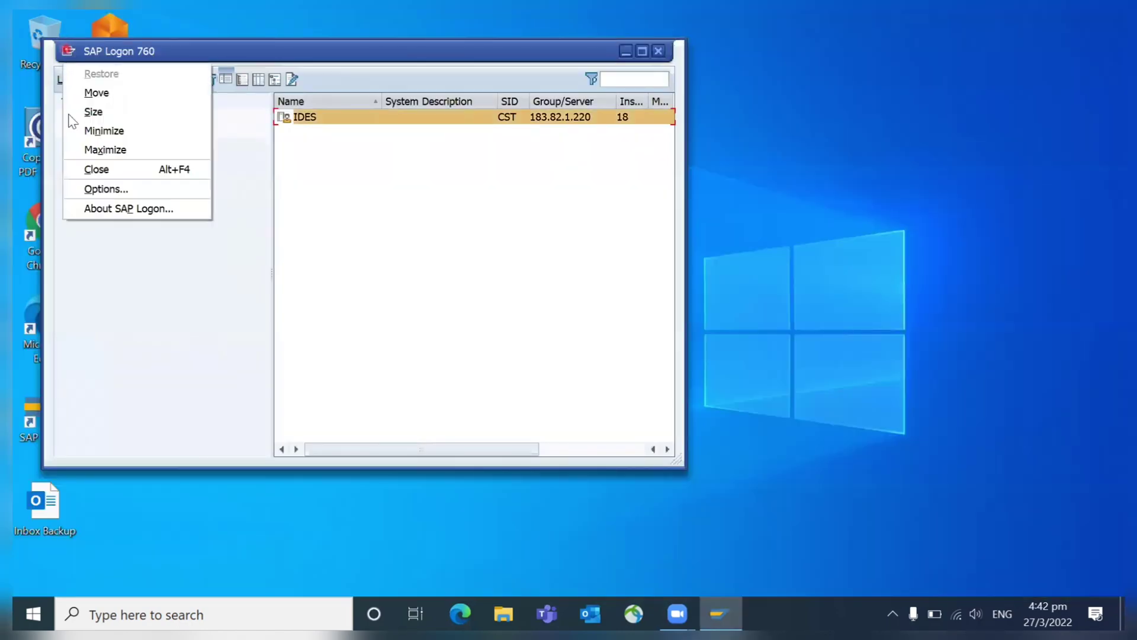
click(105, 190)
click(456, 110)
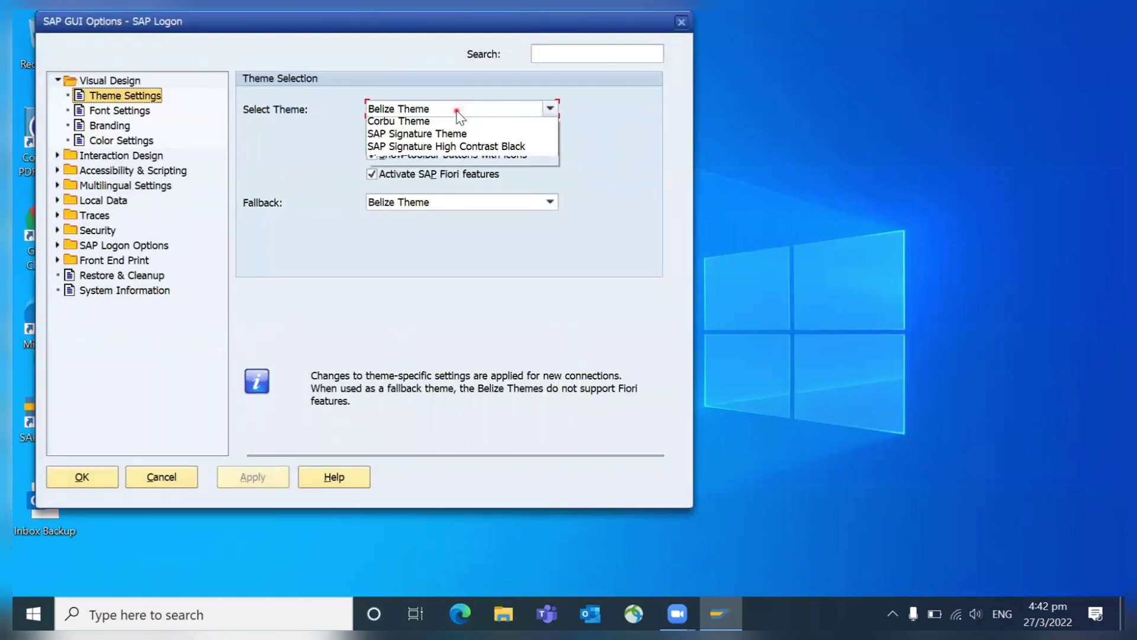
click(424, 216)
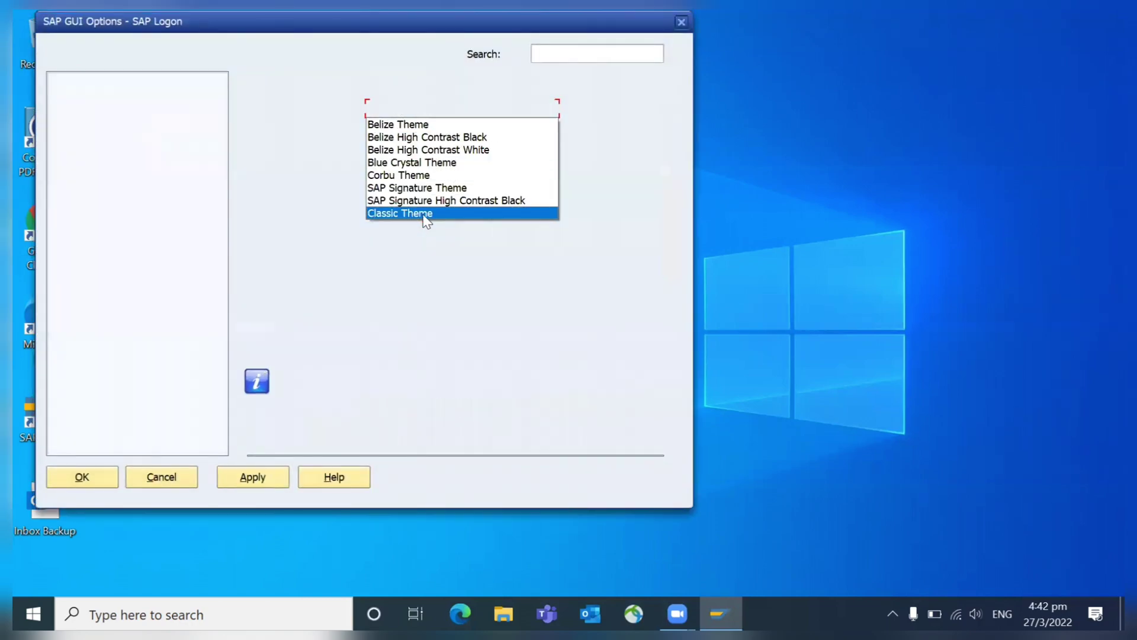
click(257, 479)
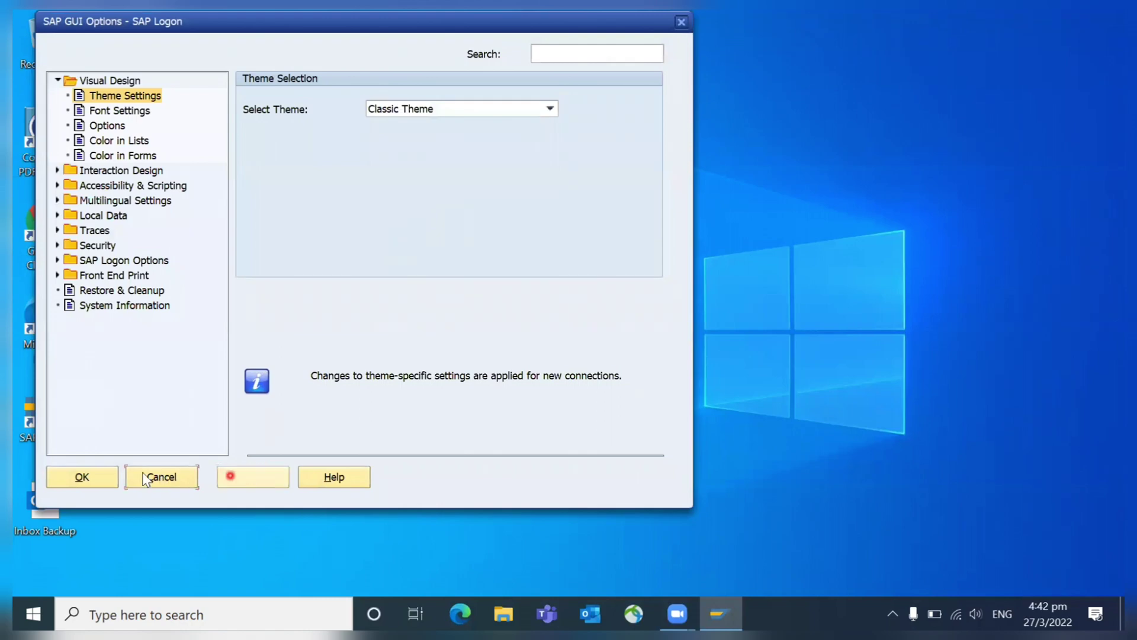
click(82, 477)
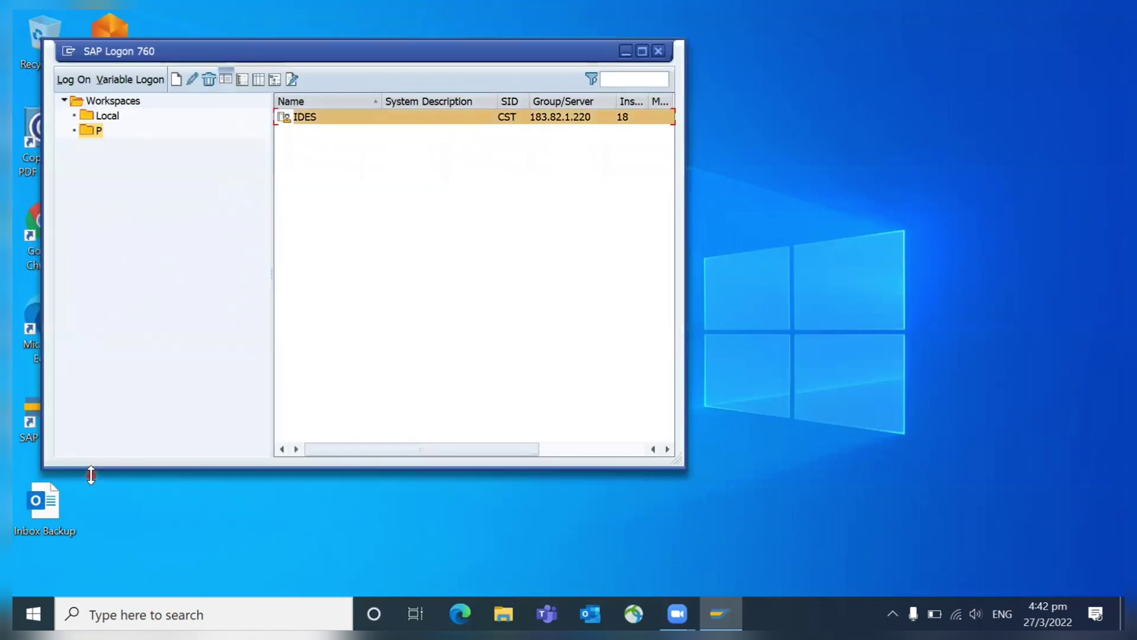
- Log on to IDES with the suggested user name, reaching SAP Easy Access in Classic look
double_click(308, 117)
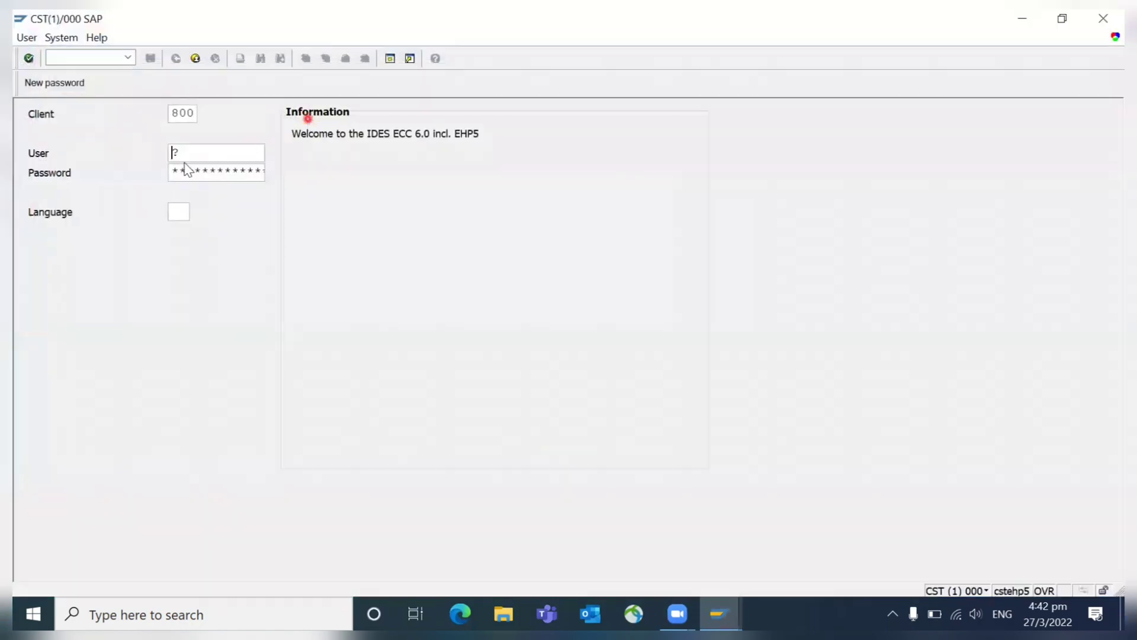
click(194, 153)
text(SA)
key(Down)
key(Tab)
key(Return)
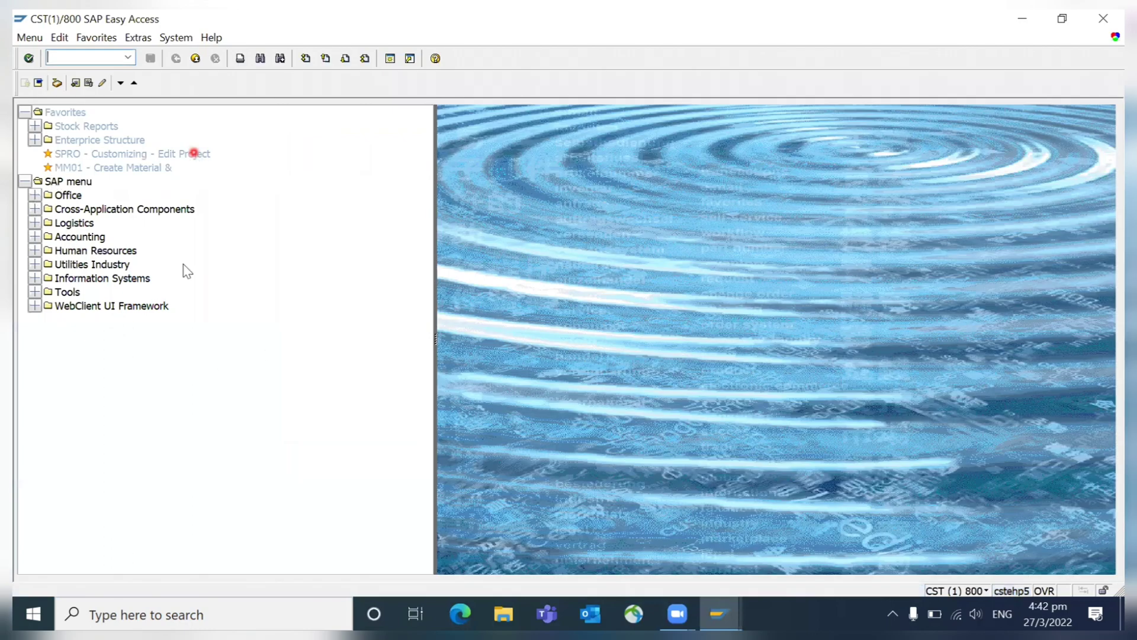
click(55, 59)
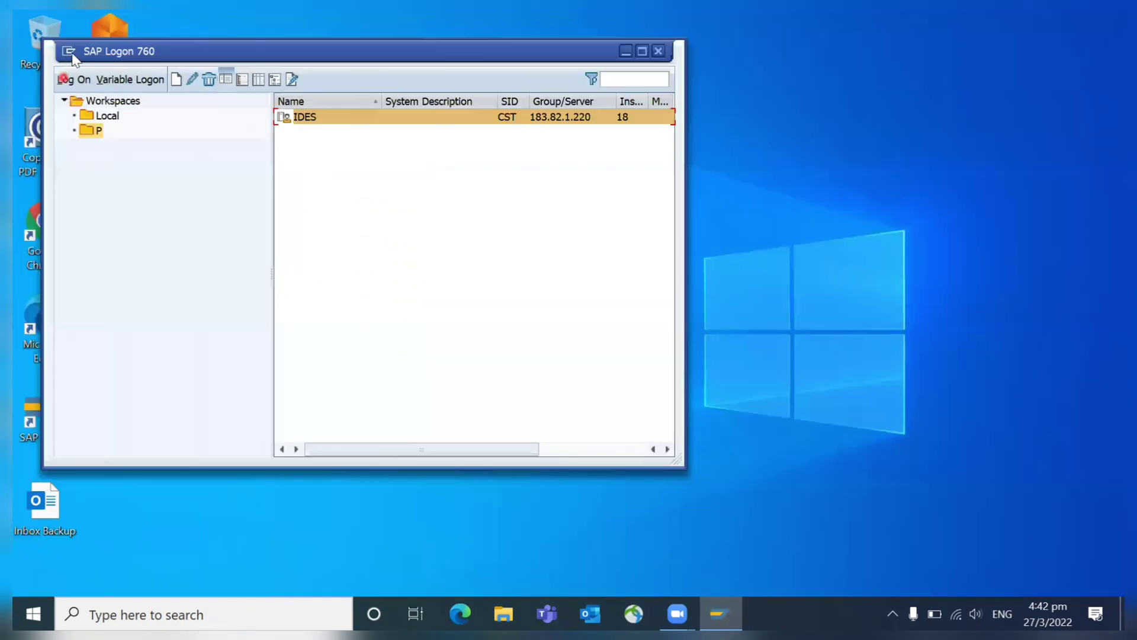
- Switch the SAP GUI theme back to SAP Signature Theme in Options, then apply and confirm
click(68, 51)
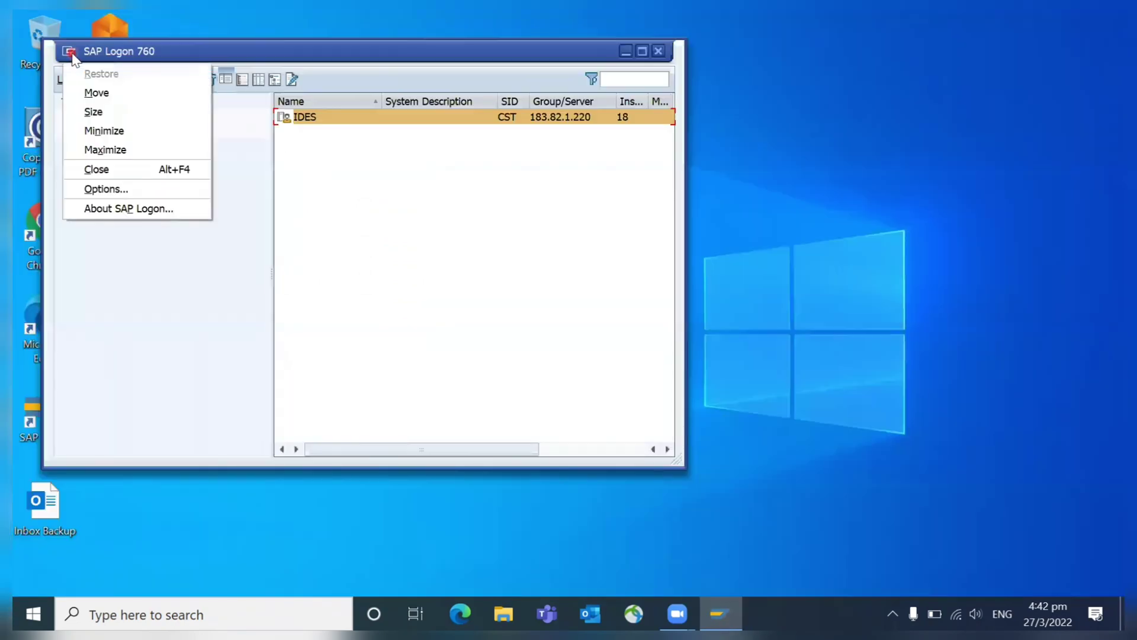
click(118, 188)
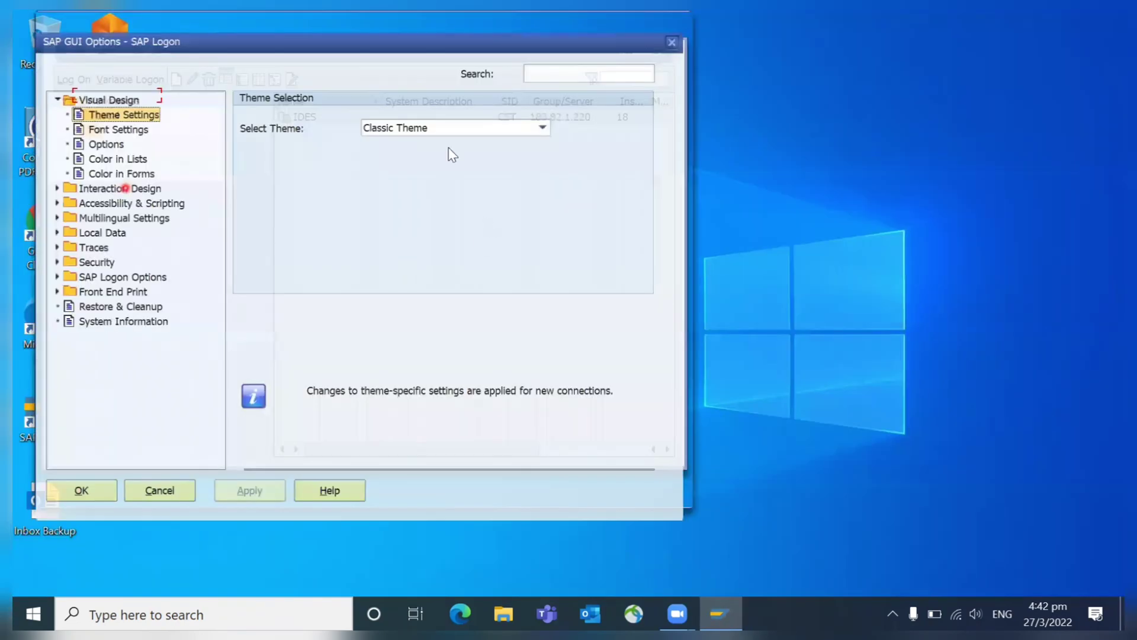
click(418, 112)
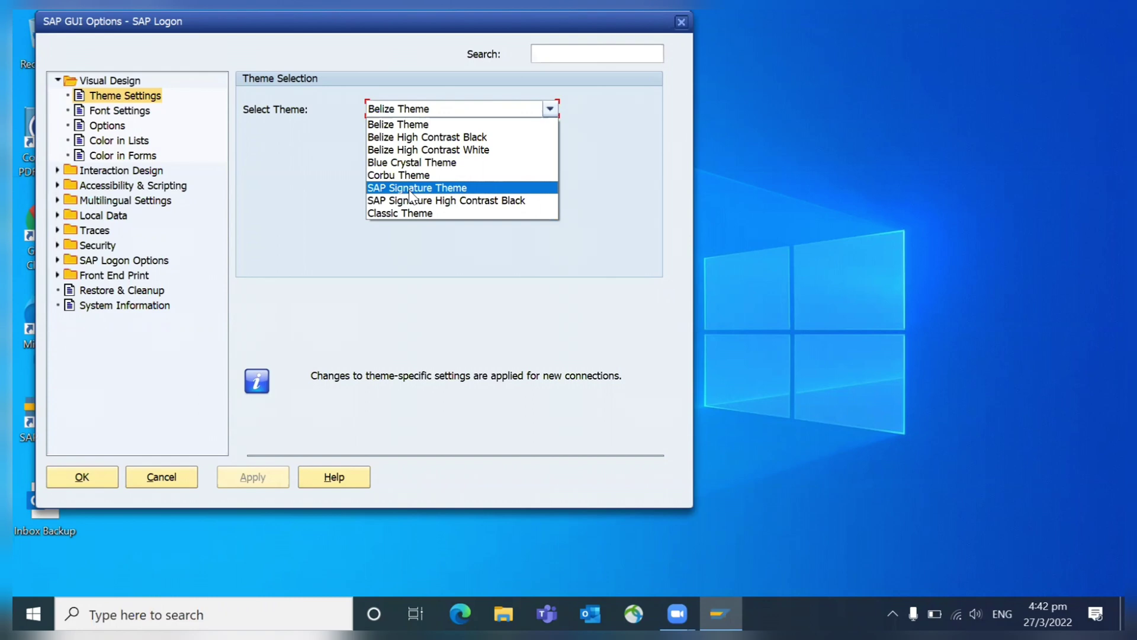
click(411, 188)
click(236, 478)
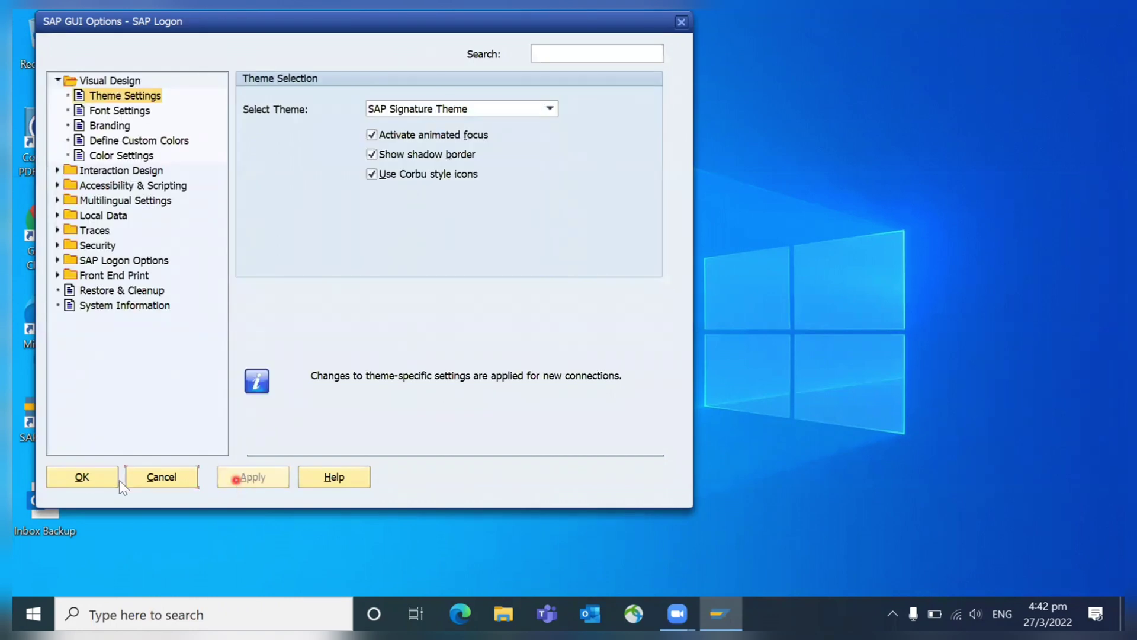
click(78, 476)
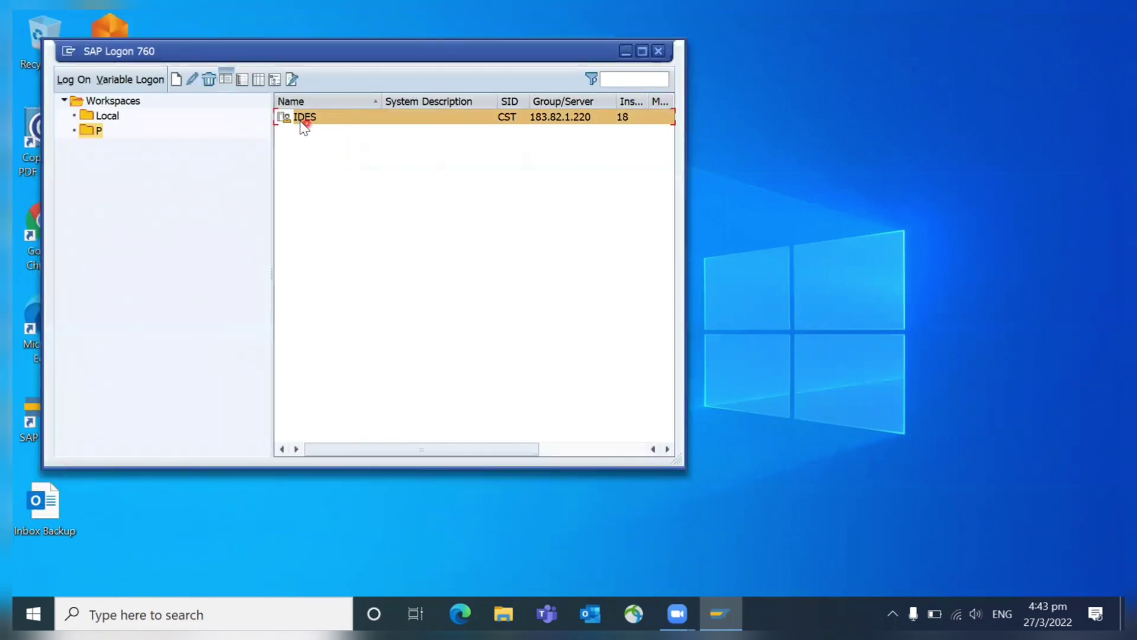
- Log on to IDES client 800 with the suggested user name, reaching SAP Easy Access
double_click(303, 119)
text(sap)
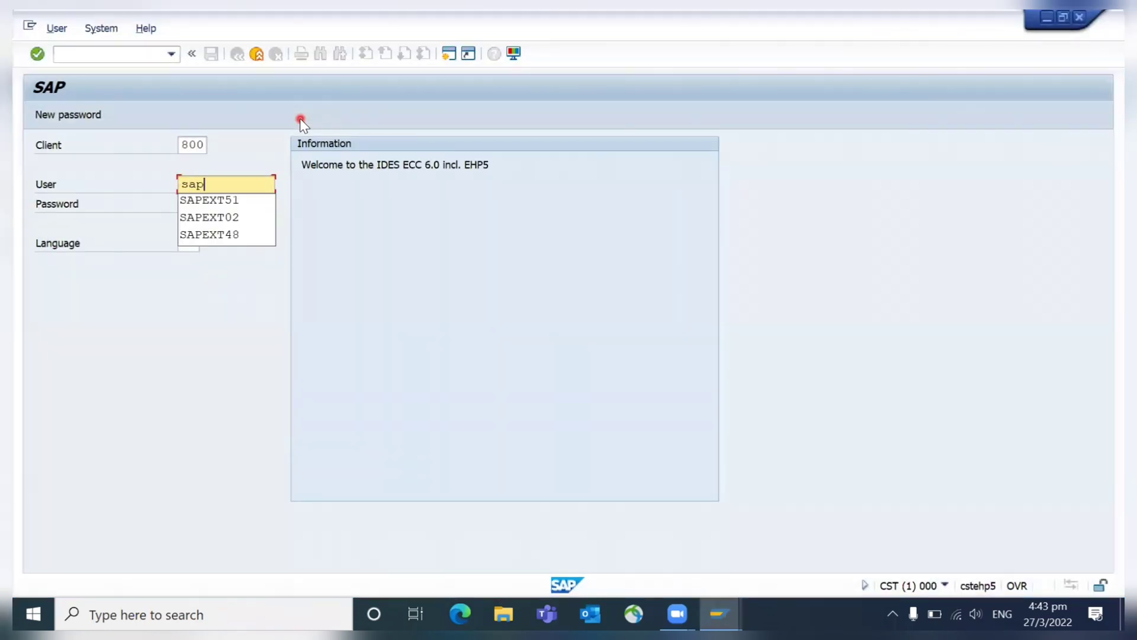
key(Down)
key(Tab)
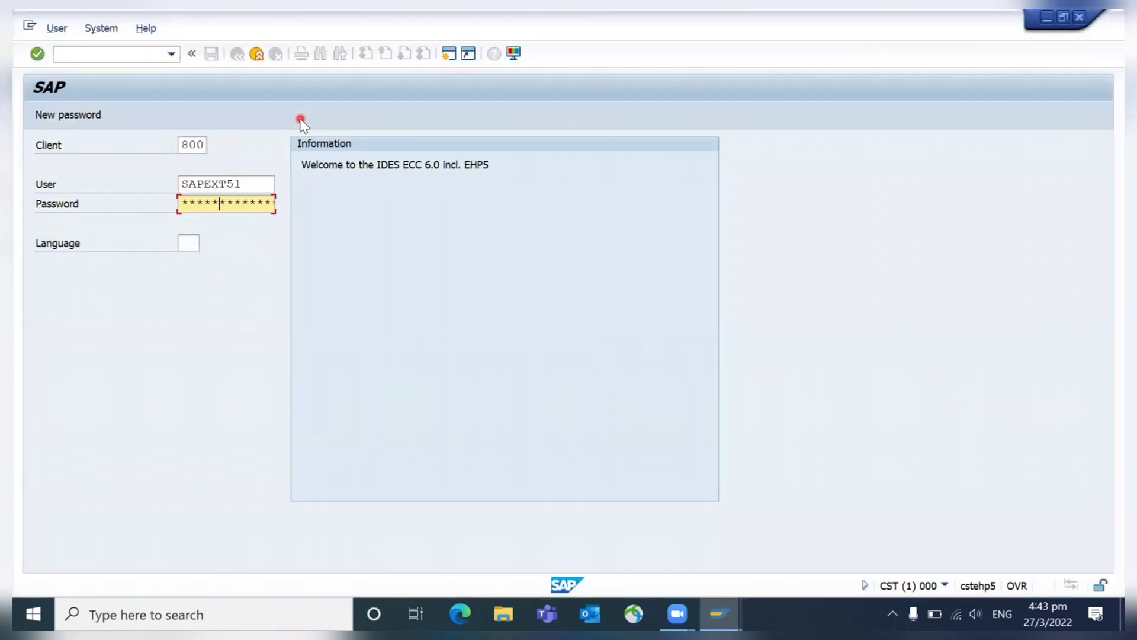
key(Return)
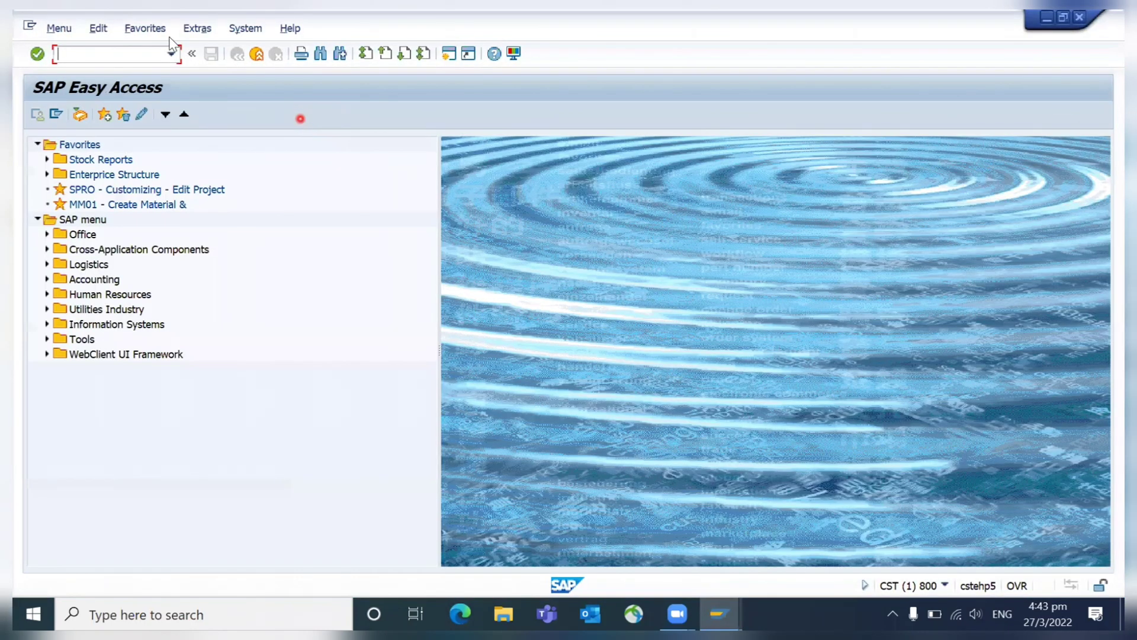
click(128, 52)
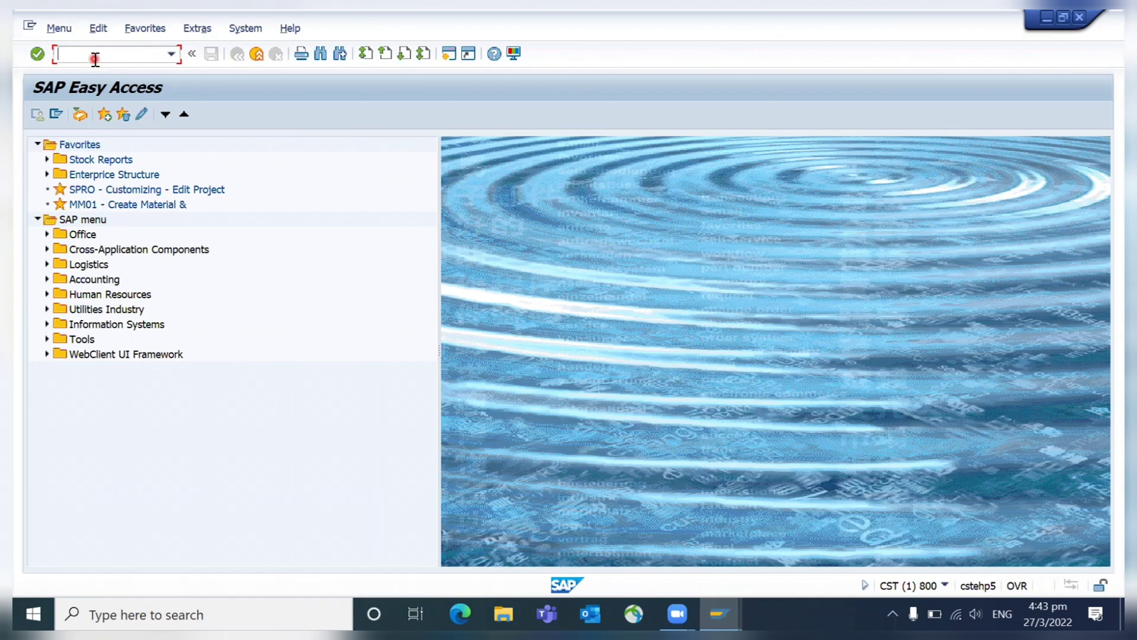